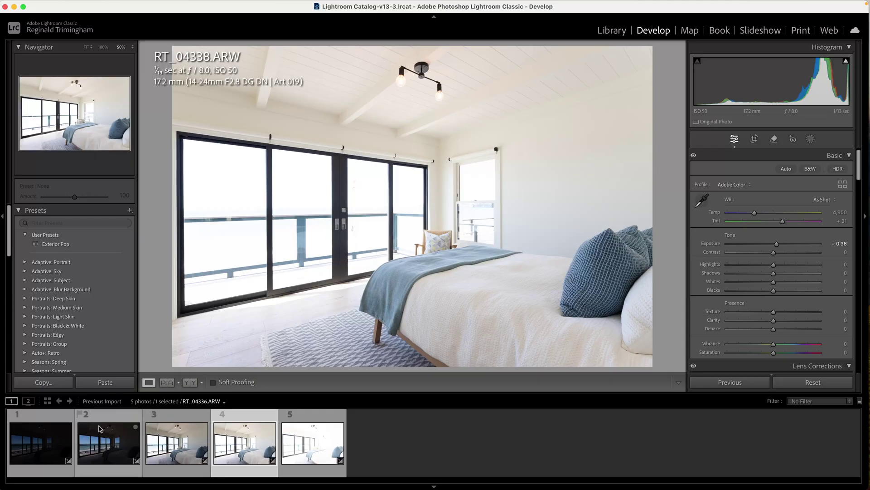
Add a Cottage Flame virtual fire to the fireplace in living room photo RT_04699.ARW.
left_click(131, 421)
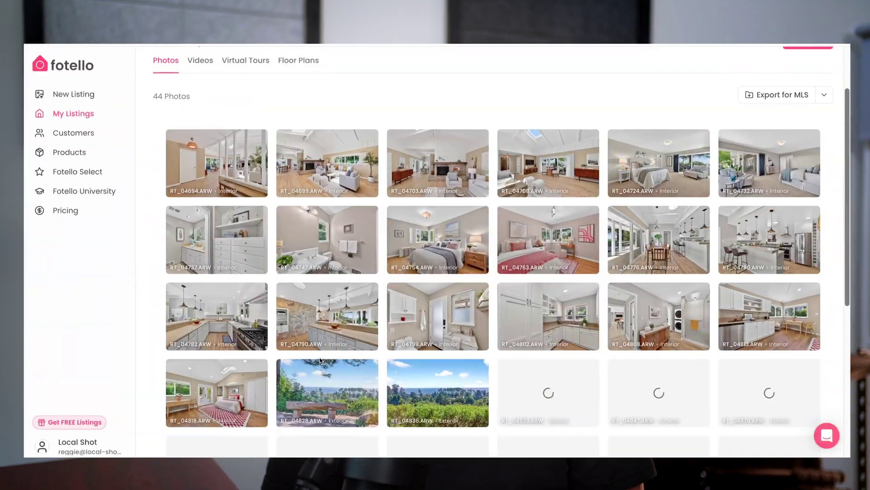
scroll(321, 359, "down", 3)
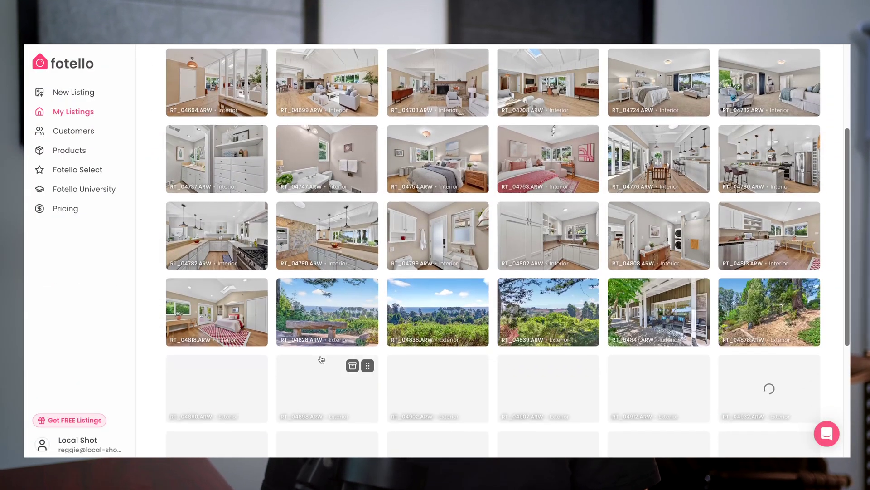
scroll(322, 359, "down", 4)
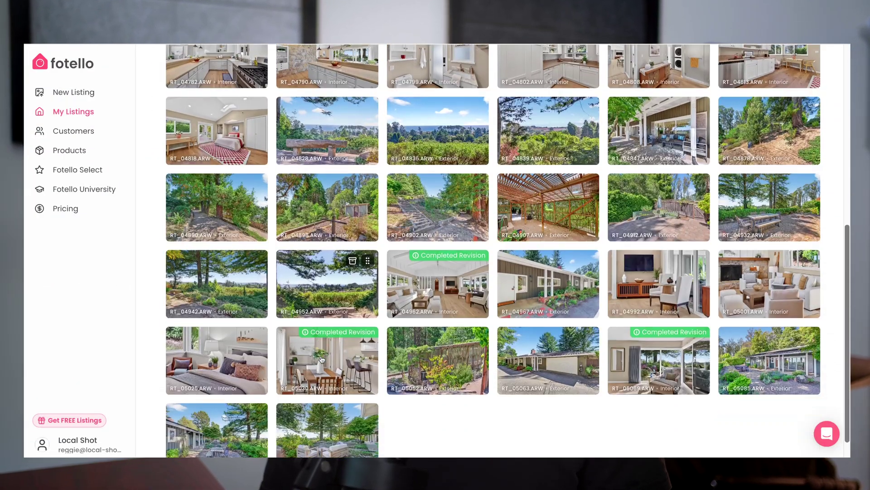
scroll(321, 360, "down", 1)
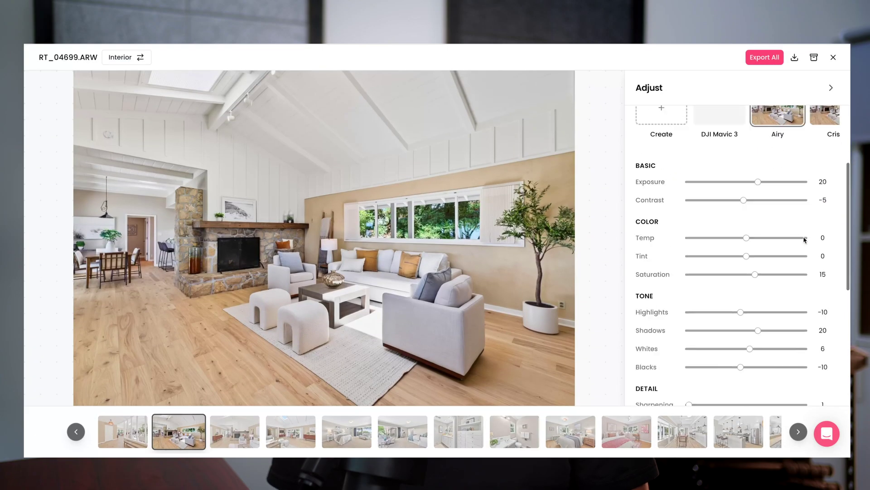
scroll(806, 239, "down", 5)
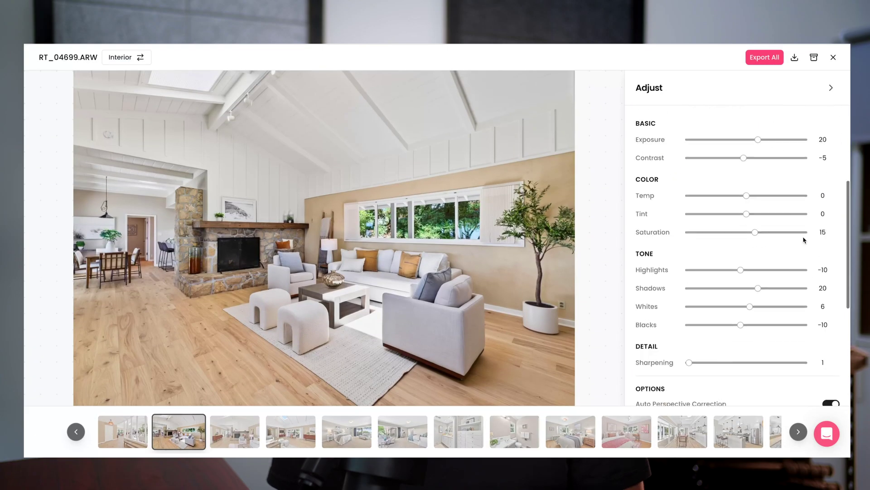
left_click(722, 365)
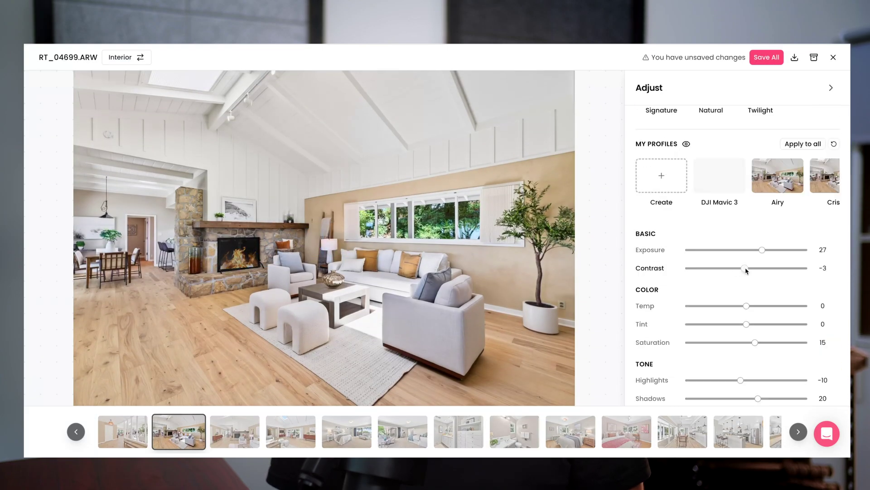
scroll(769, 365, "down", 1)
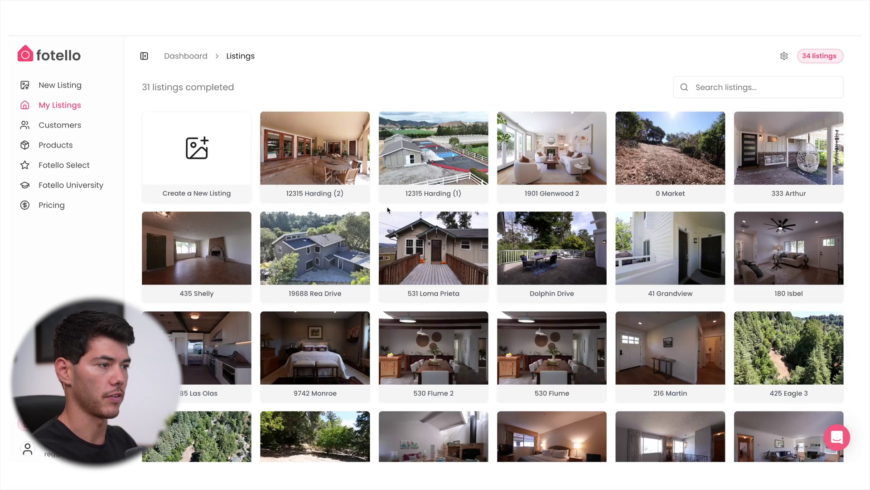
Open the 721 Seacliff Drive listing and browse through its photos.
scroll(387, 211, "down", 2)
scroll(387, 211, "down", 5)
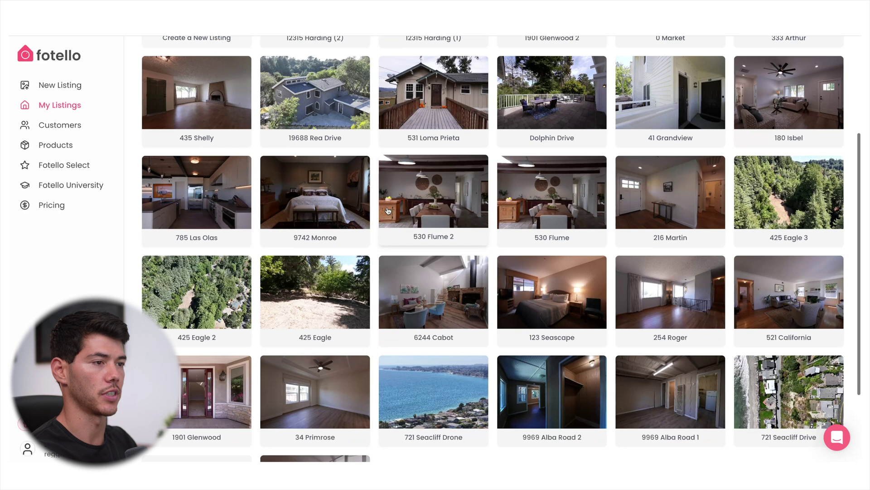
scroll(388, 211, "down", 1)
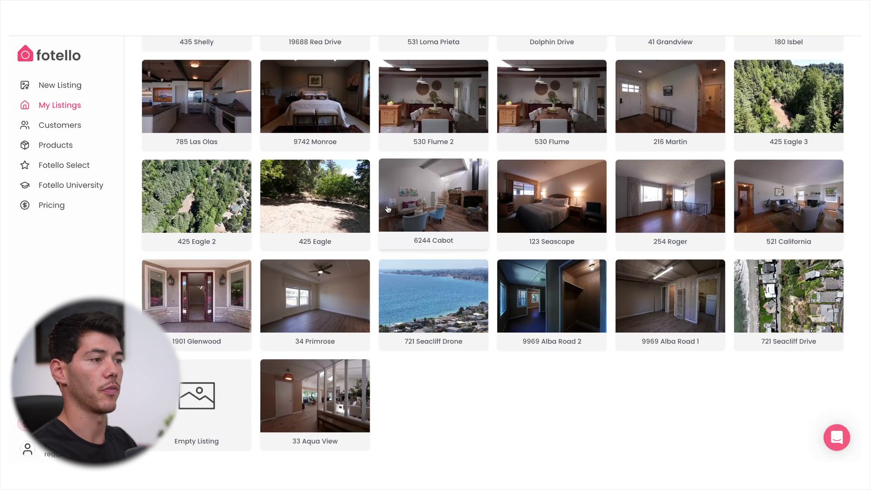
left_click(796, 295)
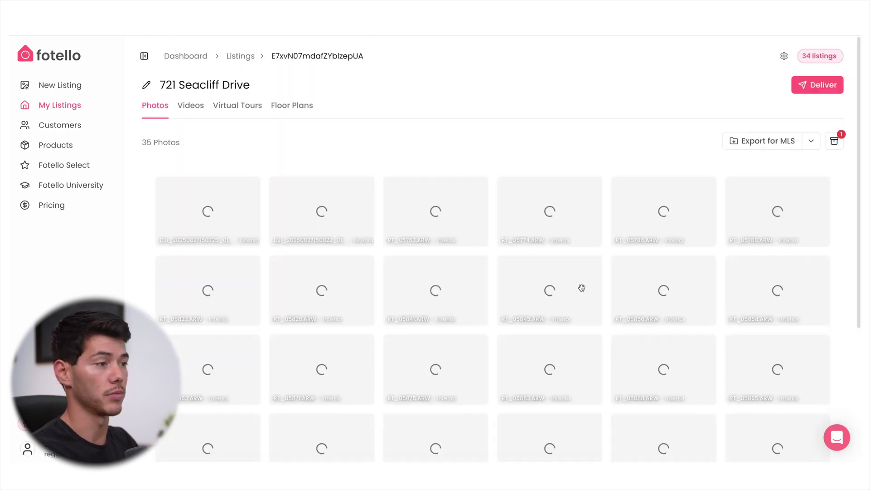
scroll(581, 288, "down", 2)
scroll(580, 287, "down", 3)
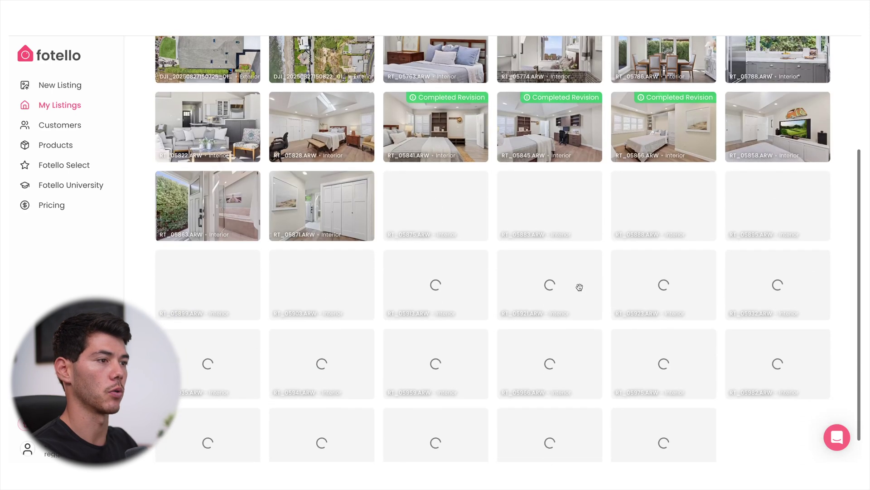
scroll(581, 291, "up", 4)
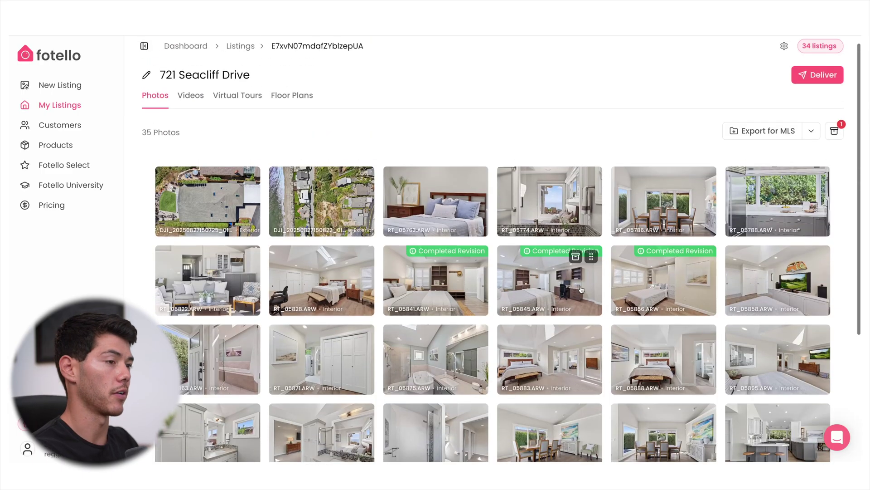
Create a new listing from My Listings and upload a batch of 60 photos into it.
left_click(67, 109)
left_click(68, 89)
left_click_drag(861, 236, 530, 242)
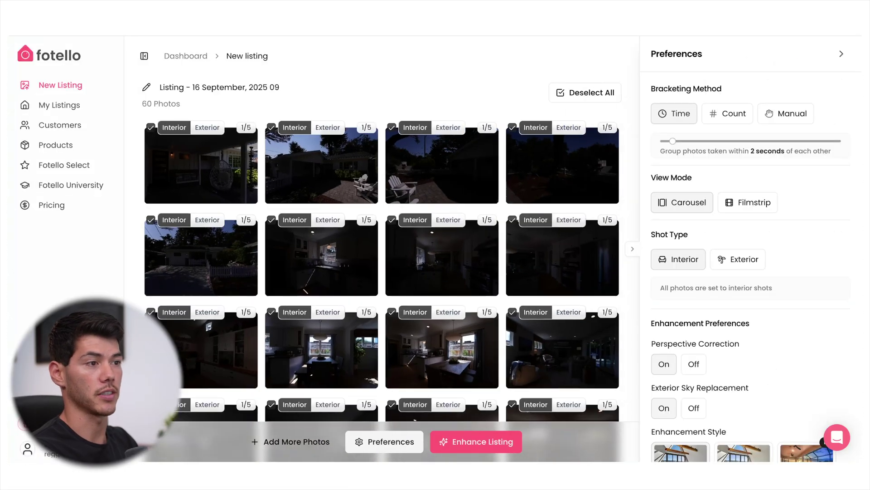
Preview brighter frames of the first bracket and switch bracket grouping from Count to Manual.
left_click(247, 166)
left_click(247, 166)
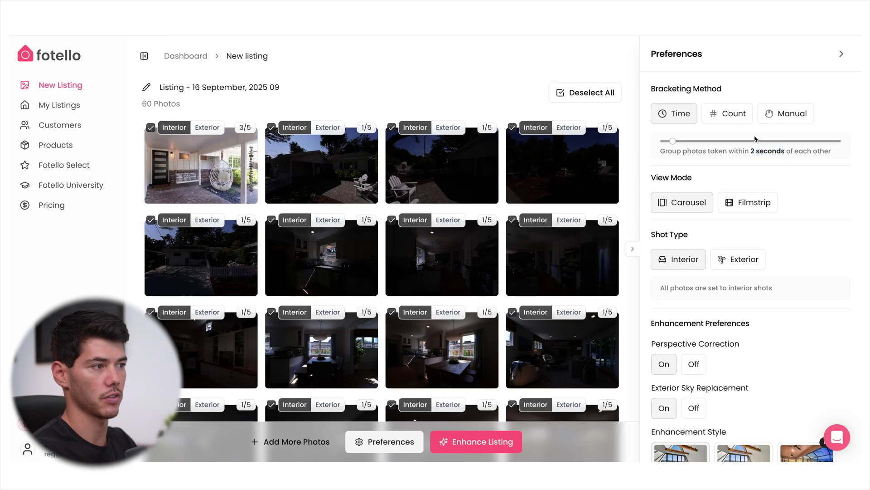
left_click(734, 114)
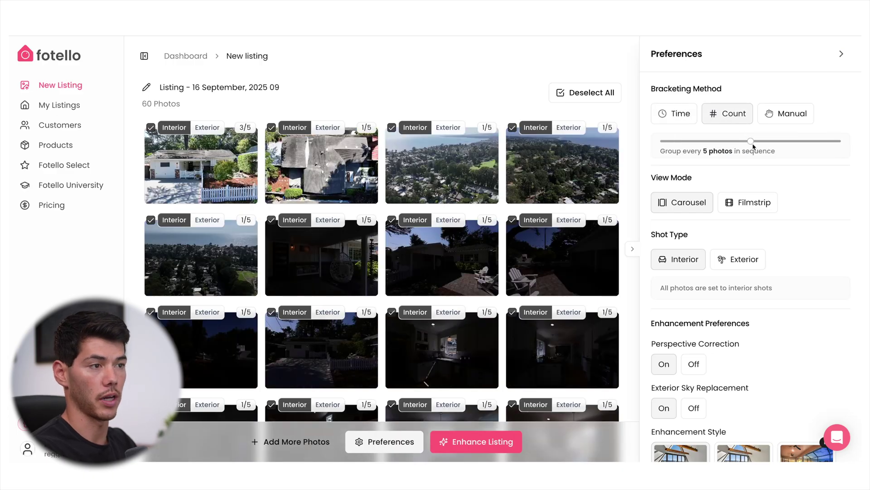
left_click(778, 114)
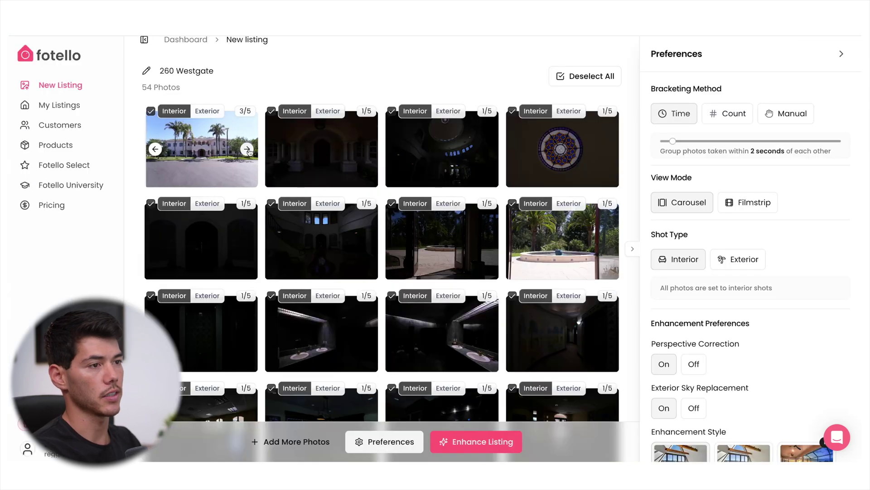
Brighten the second photo's bracket, tag it Exterior, then move on to office photo RT_08537.ARW.
left_click(367, 149)
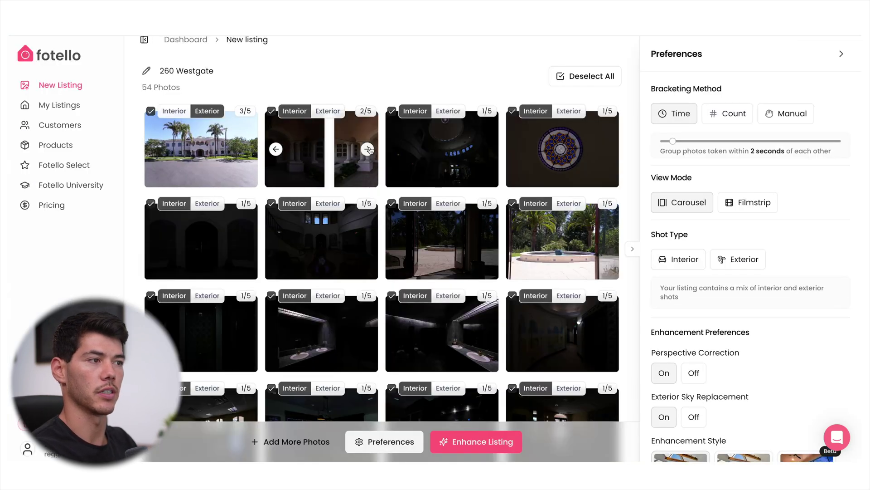
left_click(367, 149)
left_click(334, 112)
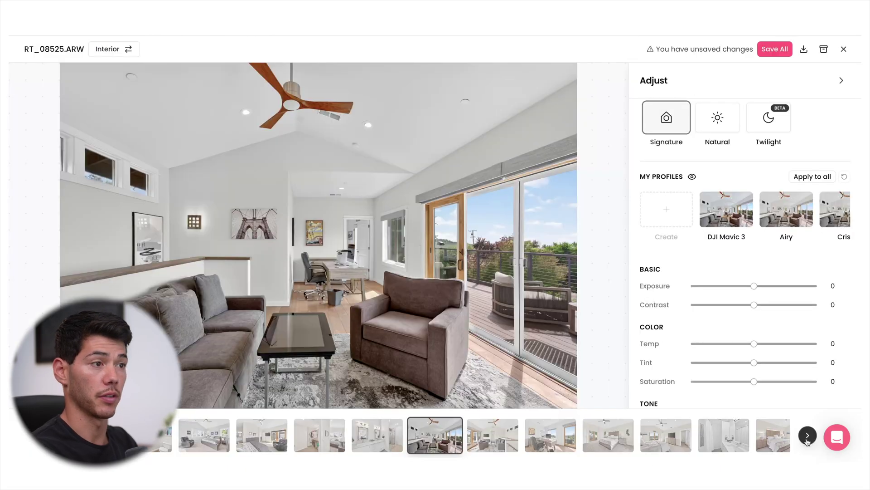
left_click(808, 439)
left_click(807, 440)
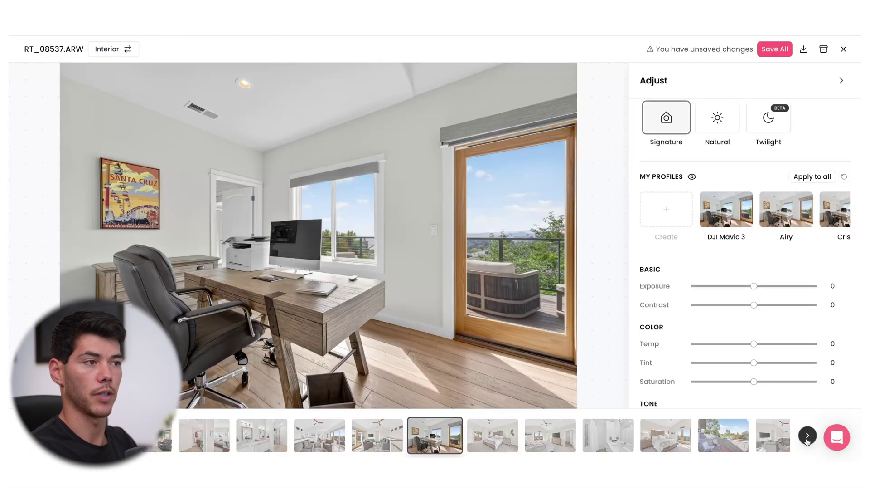
left_click(807, 435)
left_click(807, 436)
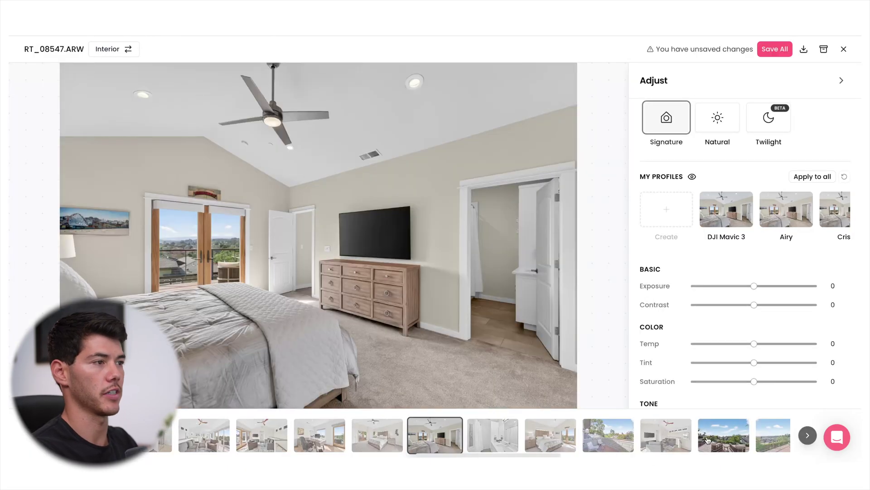
left_click(808, 438)
left_click(807, 438)
left_click(807, 437)
left_click(808, 437)
left_click(808, 437)
left_click(807, 438)
left_click(807, 436)
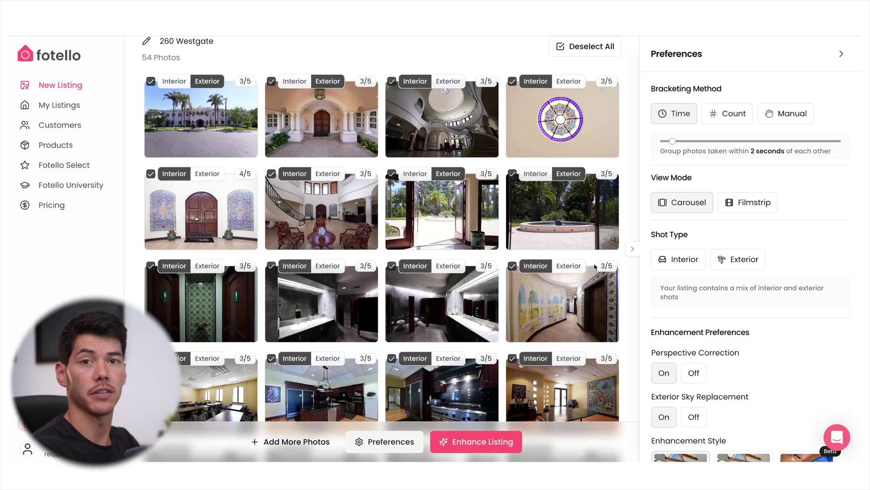
scroll(595, 267, "down", 5)
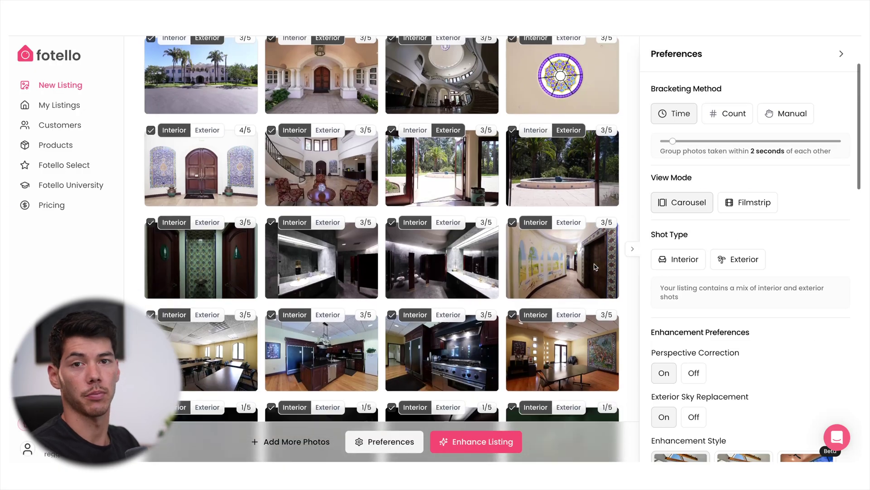
scroll(596, 267, "down", 7)
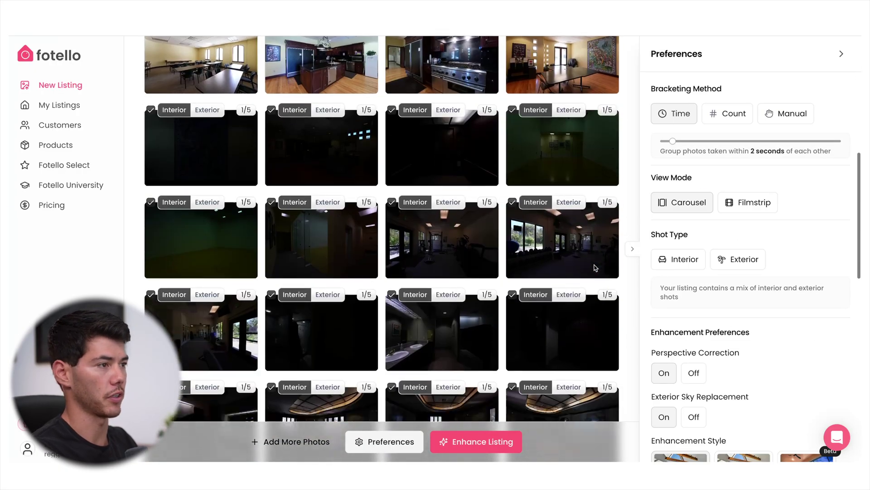
scroll(595, 267, "up", 13)
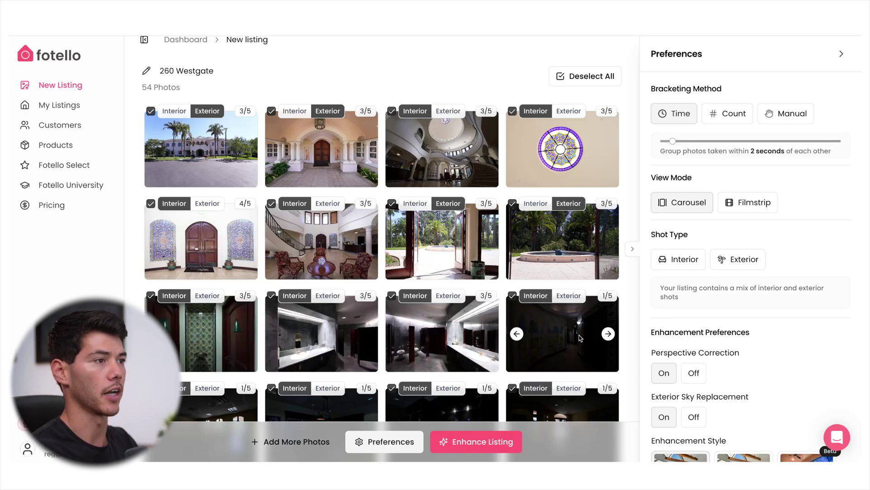
scroll(470, 343, "down", 2)
scroll(470, 342, "down", 5)
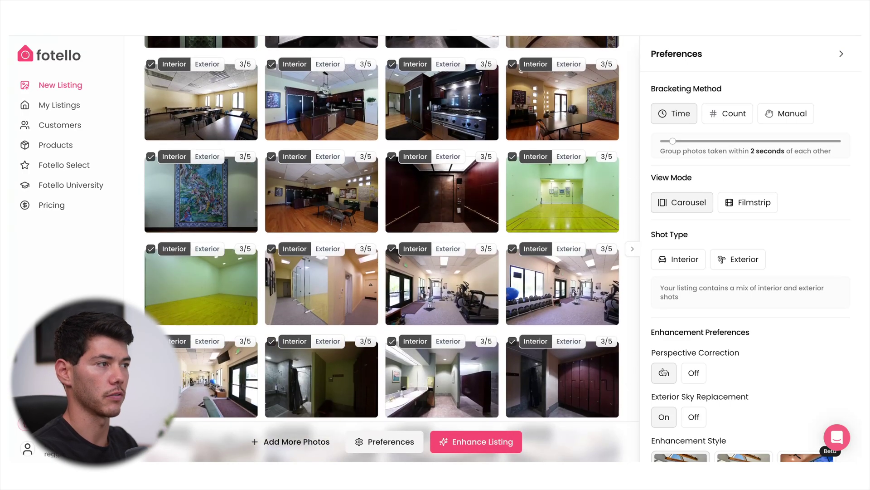
scroll(674, 384, "down", 1)
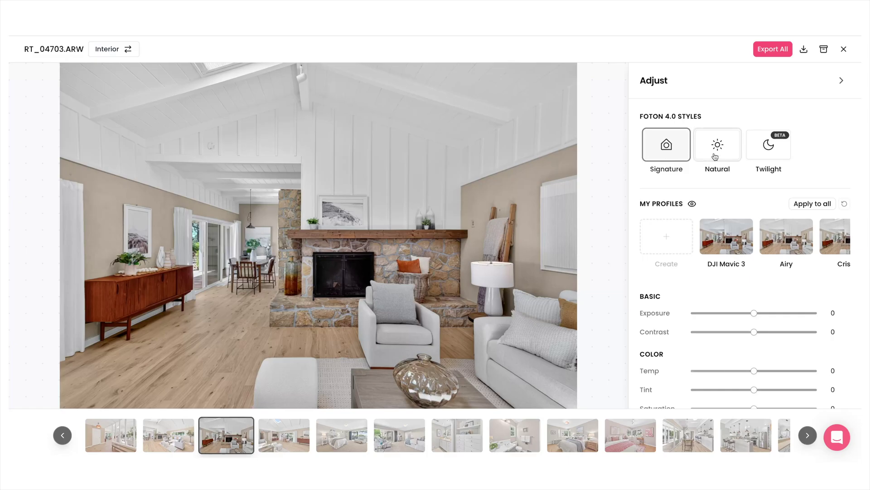
Set the Natural enhancement style and send the 260 Westgate photos for enhancement.
left_click(716, 156)
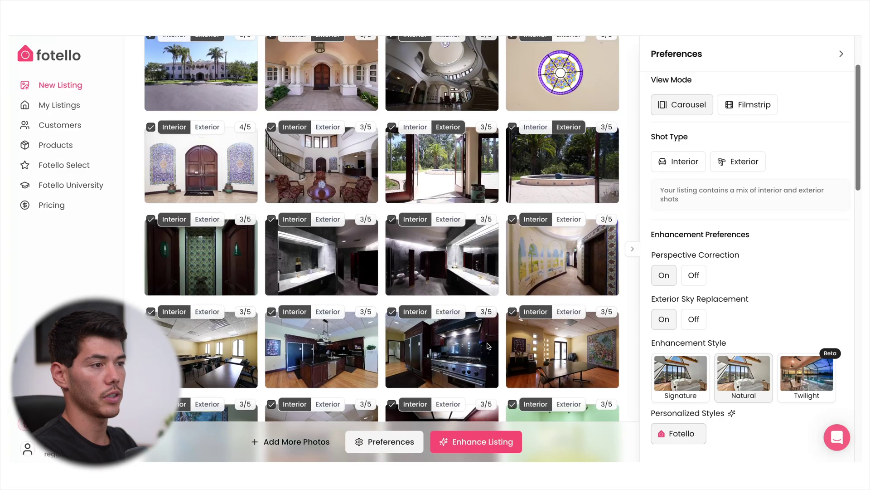
scroll(488, 346, "down", 2)
left_click(479, 443)
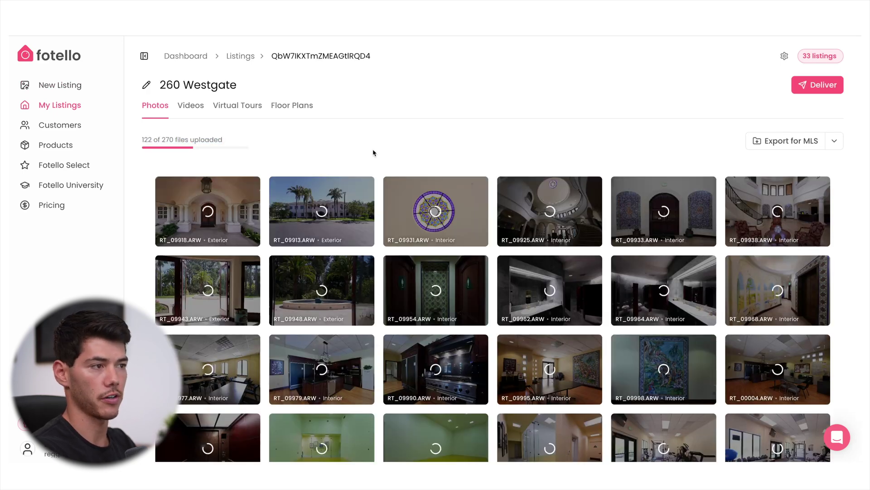
Open the dome interior photo in the editor and apply the Airy profile.
scroll(374, 153, "down", 6)
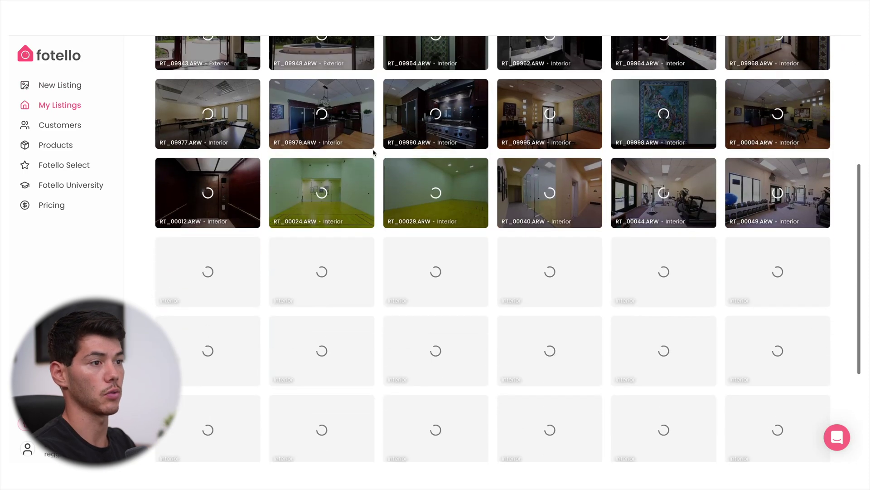
scroll(373, 152, "down", 4)
scroll(373, 150, "up", 7)
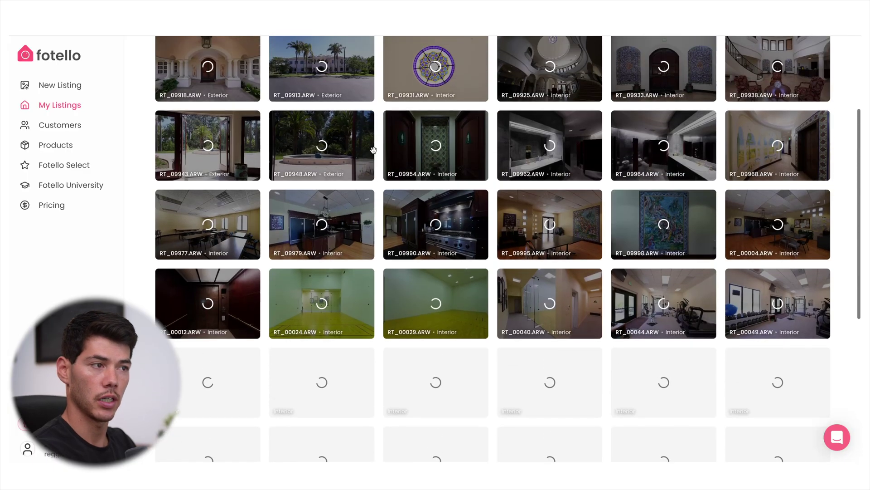
scroll(374, 150, "up", 3)
left_click(207, 210)
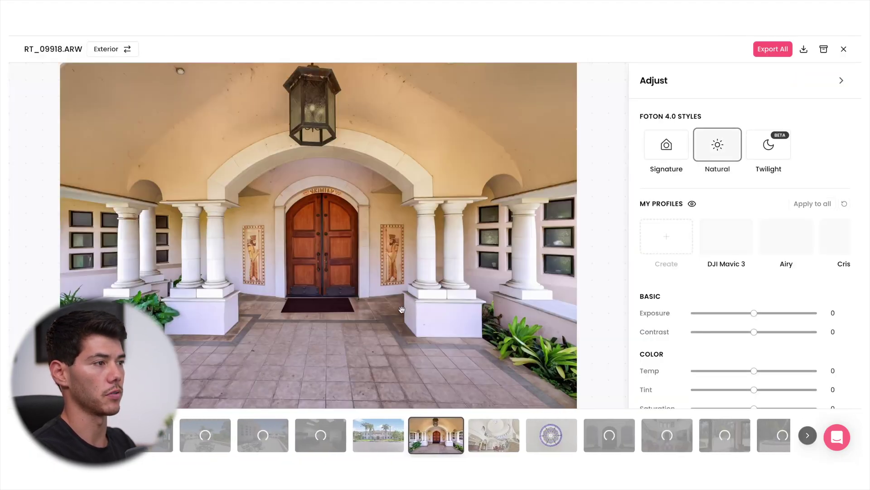
left_click(499, 448)
left_click(784, 251)
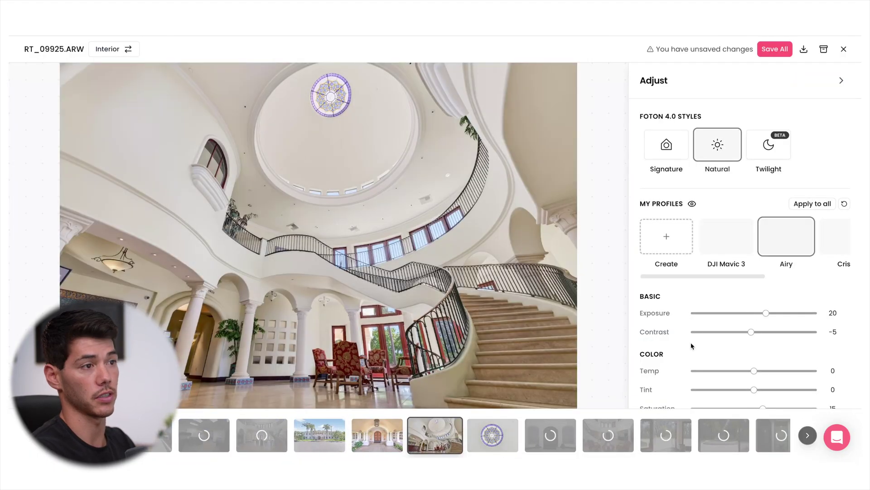
Move ahead through the photos to the atrium photo RT_09938.ARW.
key("Right")
scroll(743, 350, "down", 1)
key("Right")
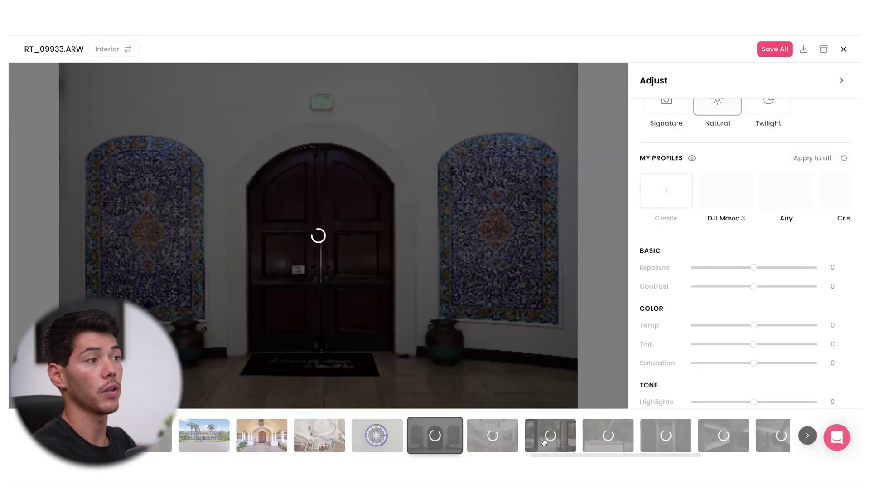
left_click(496, 439)
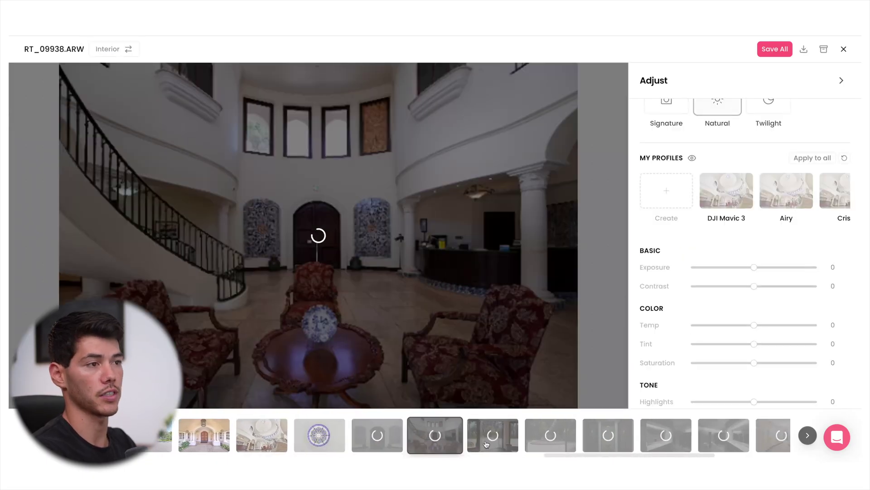
Leave the photo editor and create a new, empty listing from My Listings.
key("Escape")
left_click(53, 108)
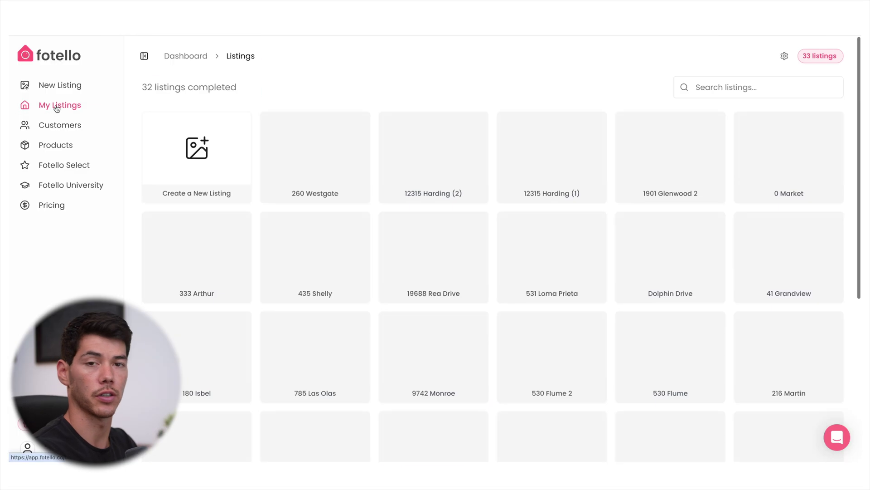
left_click(219, 166)
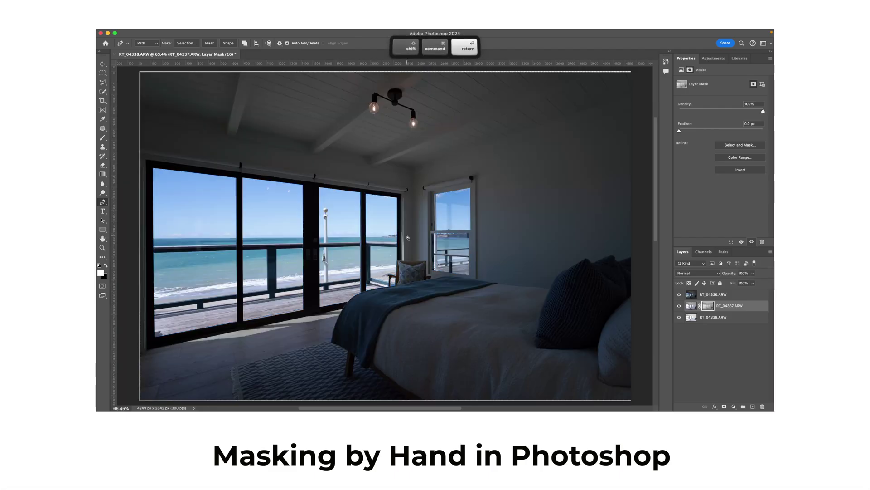
Submit feedback 'balance and perspective correction issues' for the court photo and incorrect sky replacement for the lantern photo.
key("F6")
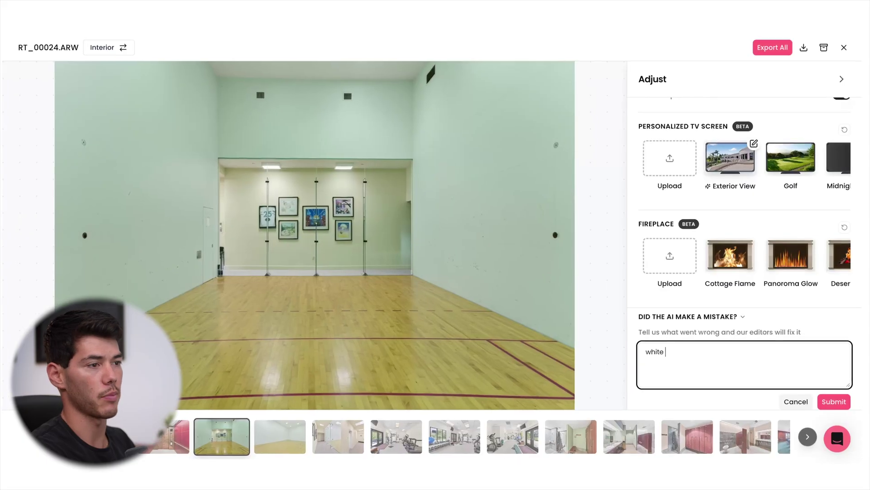
type("balance and perspective correction issues")
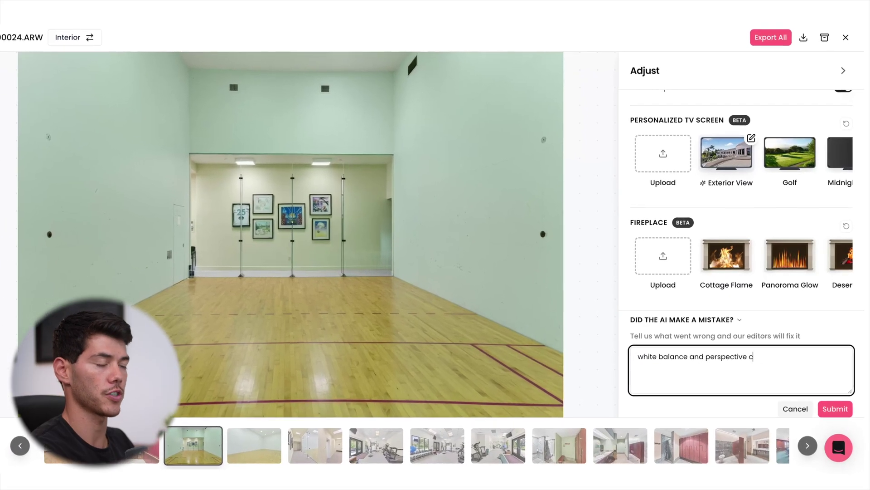
left_click(837, 415)
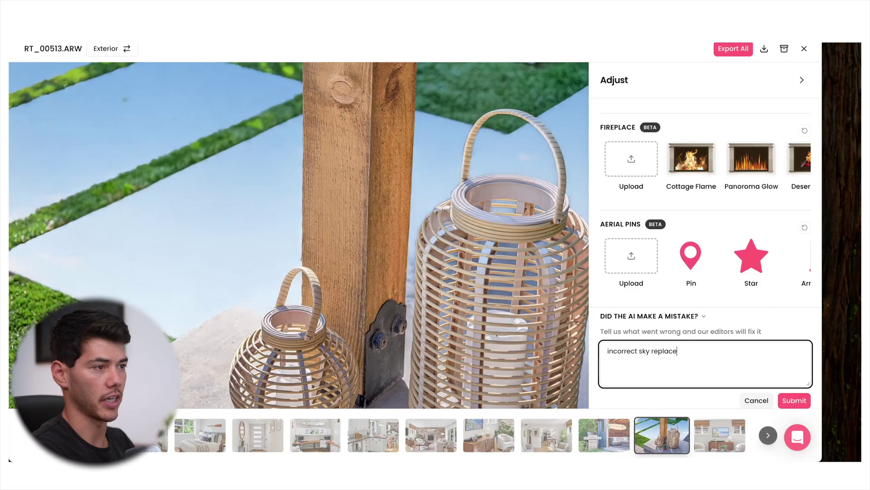
left_click(793, 401)
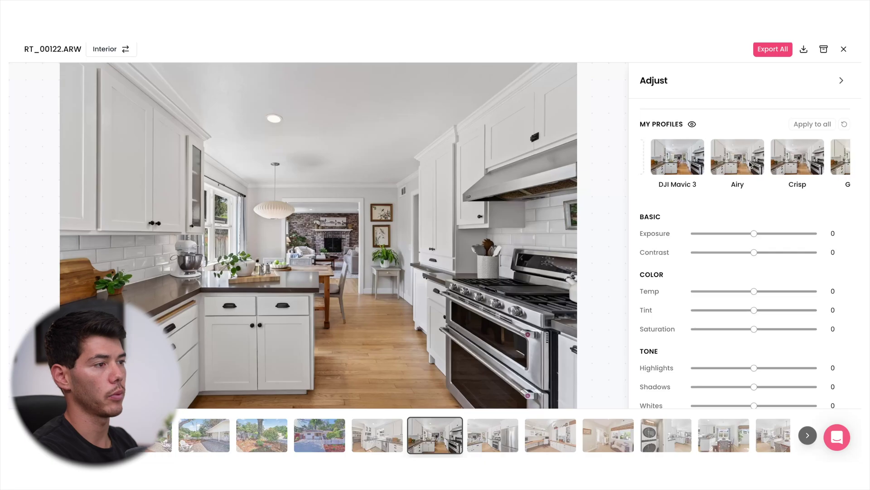
On the kitchen photo, apply Airy, raise exposure and contrast to about 13, reset, and reapply Airy.
left_click(750, 165)
left_click(794, 166)
left_click_drag(768, 233, 763, 255)
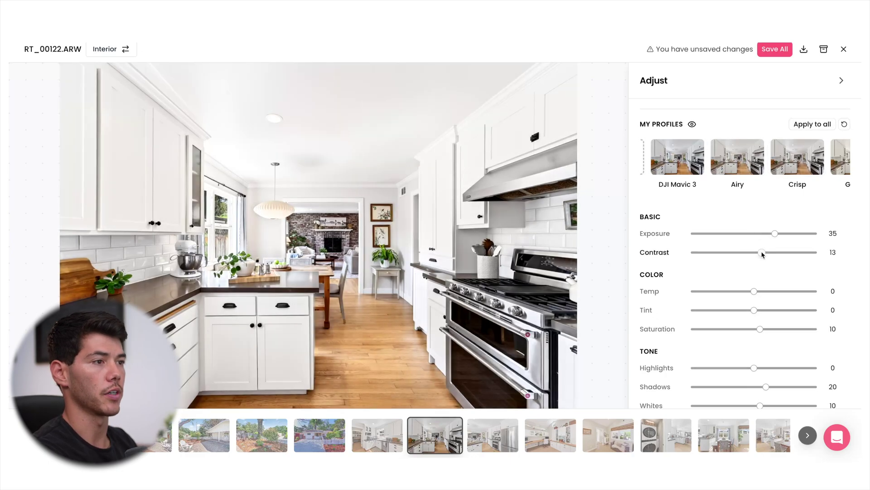
scroll(730, 173, "left", 2)
left_click(676, 155)
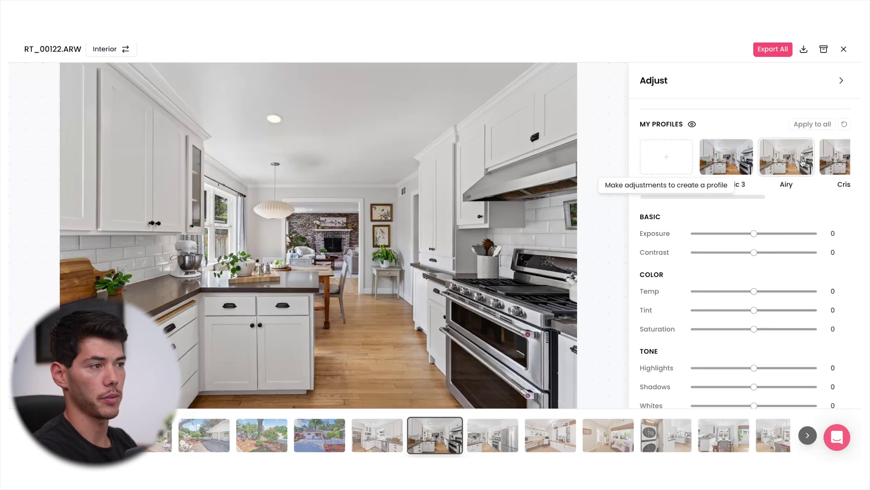
left_click(797, 160)
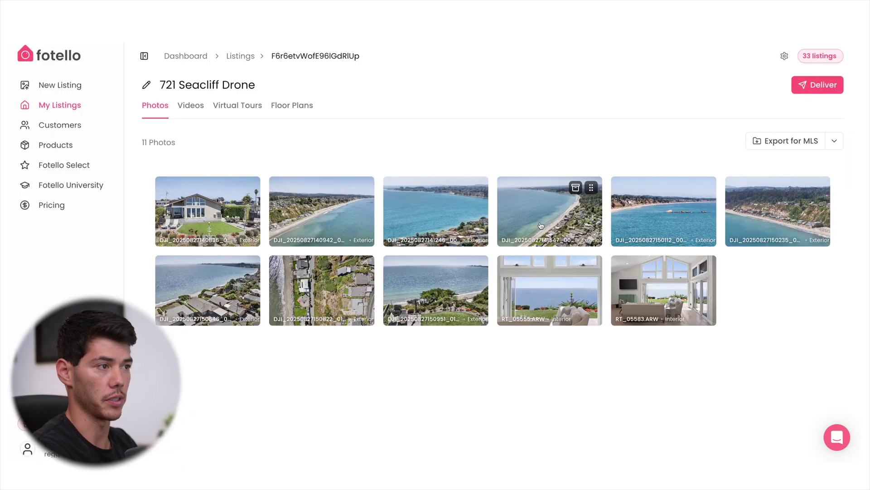
Apply the DJI Mavic 3 profile to the second aerial photo and the one after it.
left_click(340, 223)
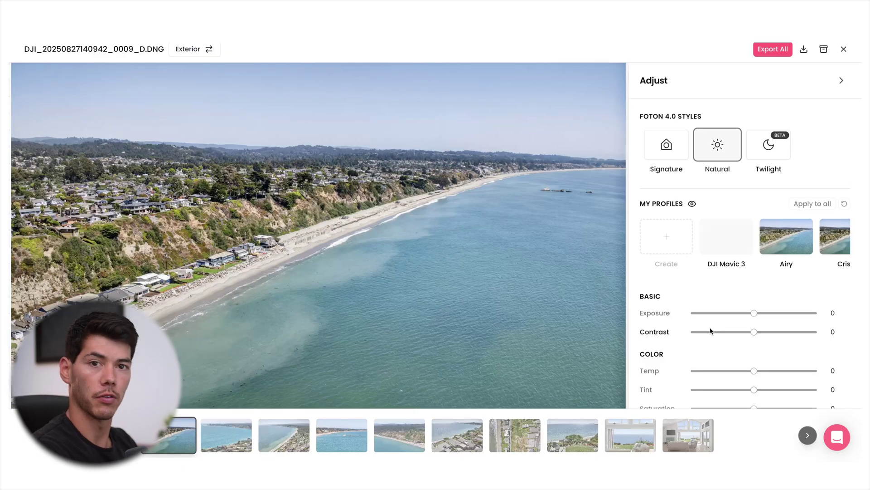
scroll(710, 331, "down", 2)
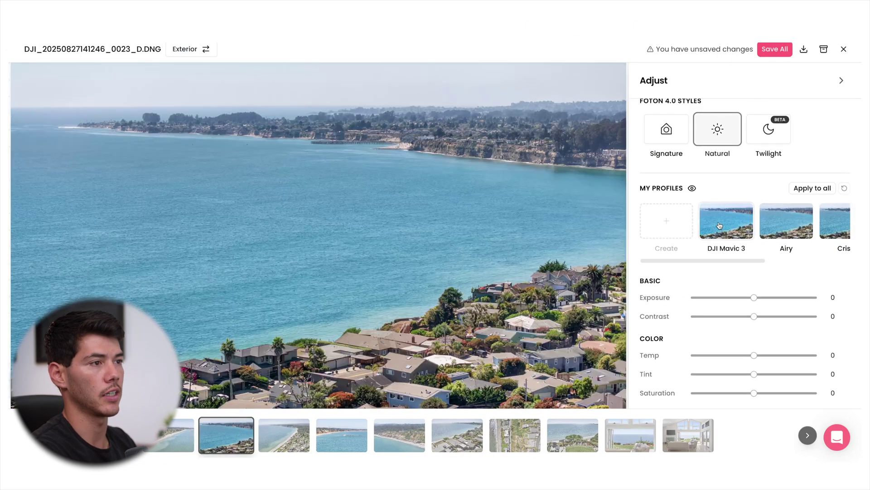
left_click(737, 235)
key("Right")
left_click(736, 235)
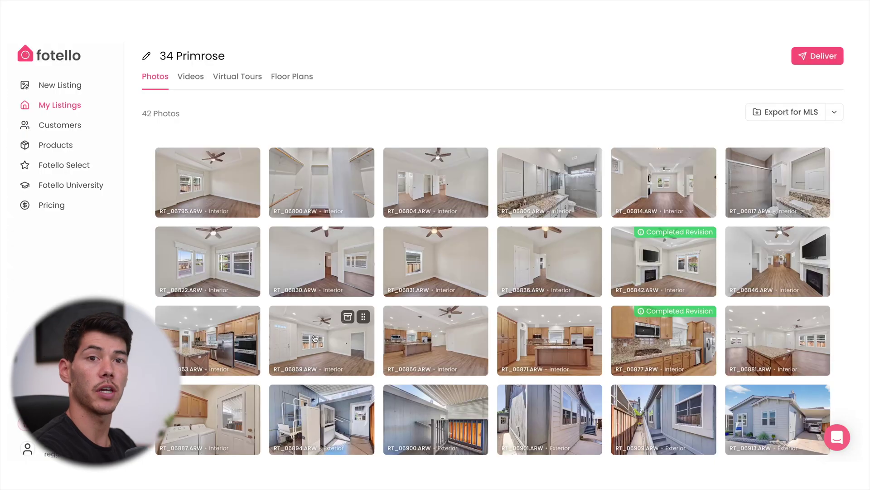
Open a 34 Primrose interior photo, move to the kitchen photo, and apply the Signature style.
left_click(318, 338)
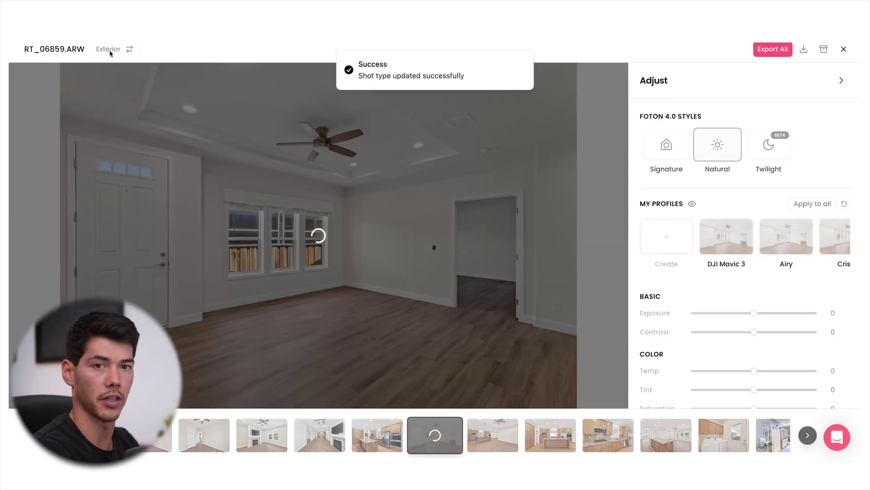
key("Right")
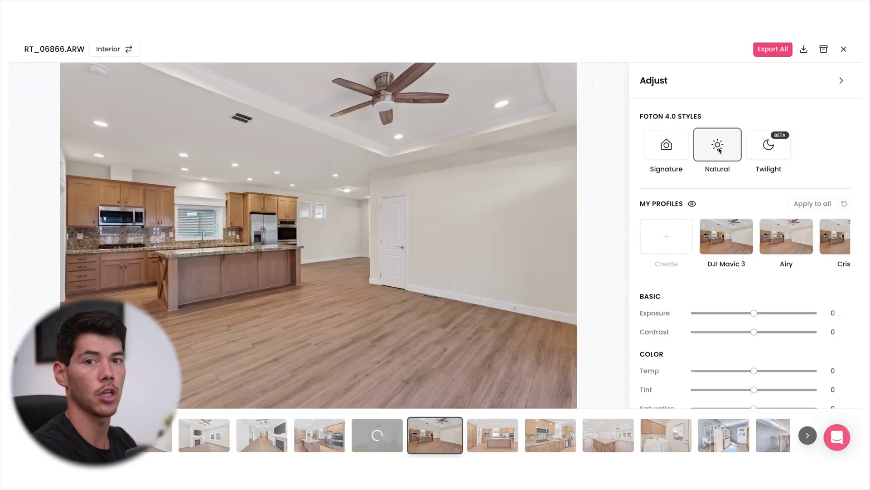
left_click(663, 149)
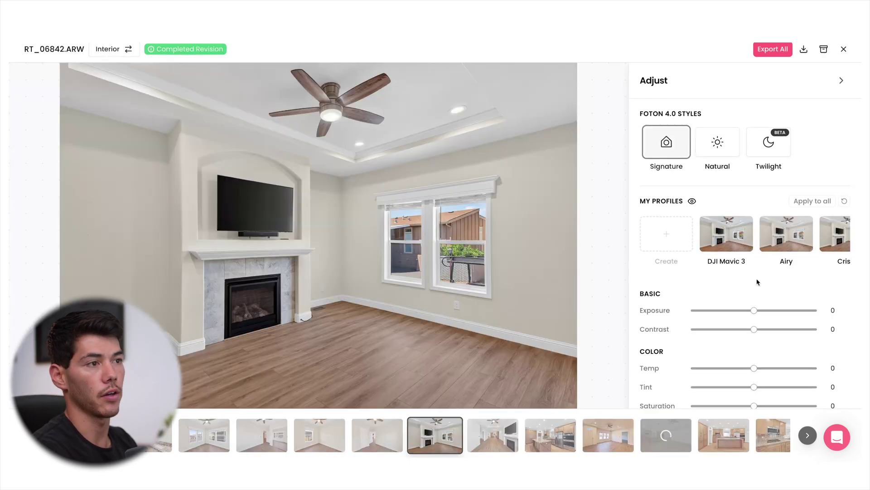
Put an image on RT_06842.ARW's TV, trying Golf, Midnight Fade, Palm Paradise, Moraine Lake, then settling on Canyon Flames.
scroll(757, 282, "down", 10)
scroll(756, 282, "right", 5)
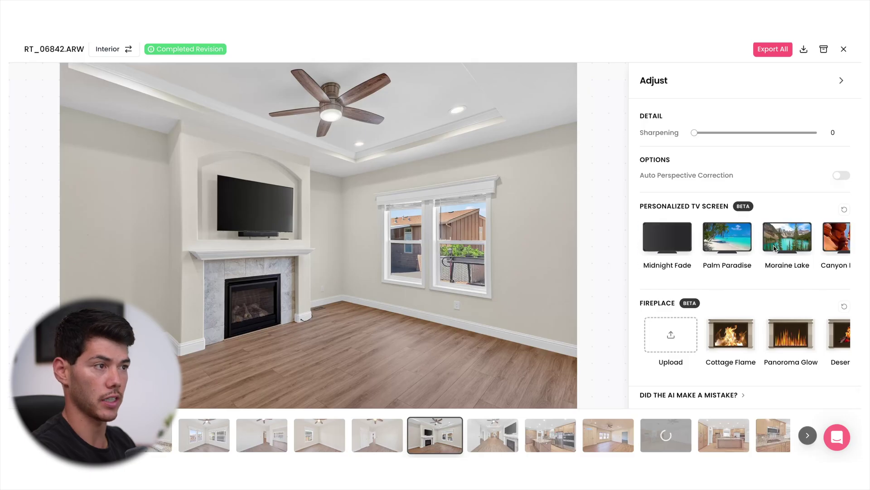
scroll(756, 343, "right", 2)
scroll(756, 343, "right", 1)
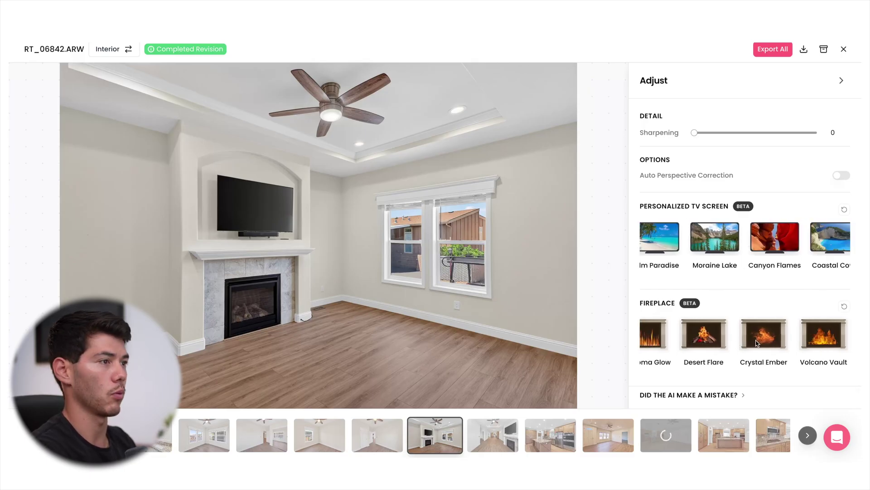
left_click(439, 240)
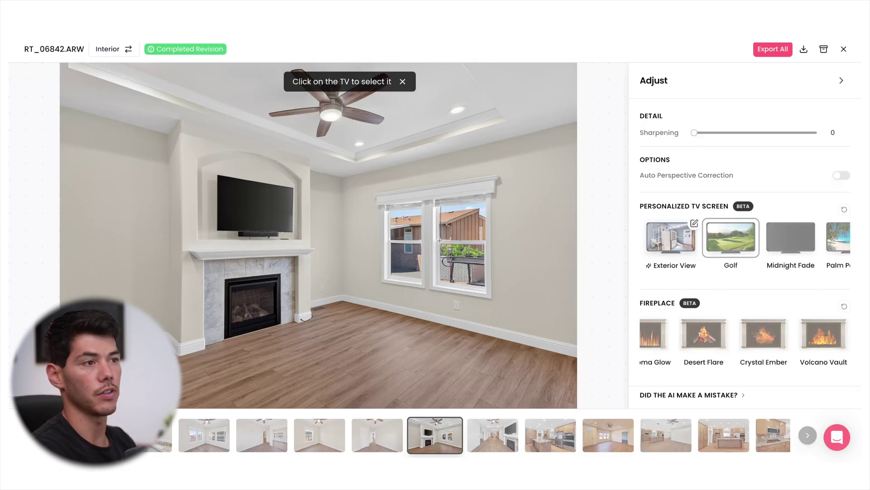
left_click(252, 207)
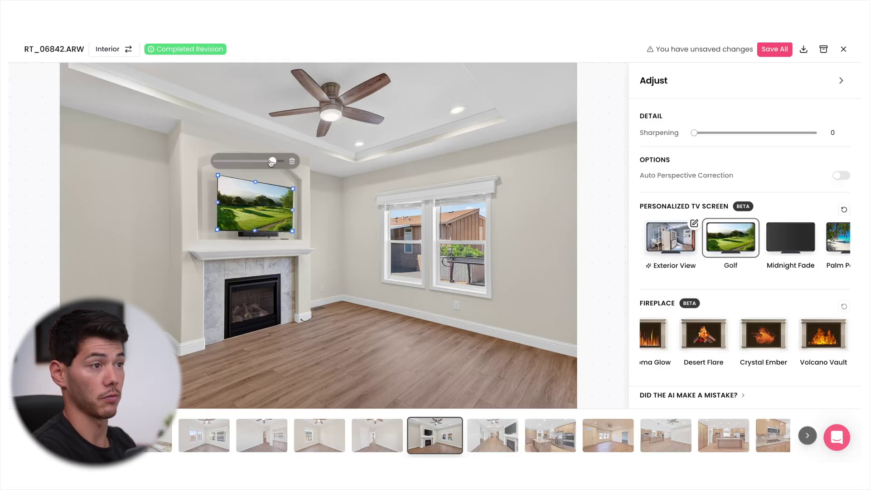
scroll(744, 245, "right", 1)
left_click(744, 244)
left_click(749, 247)
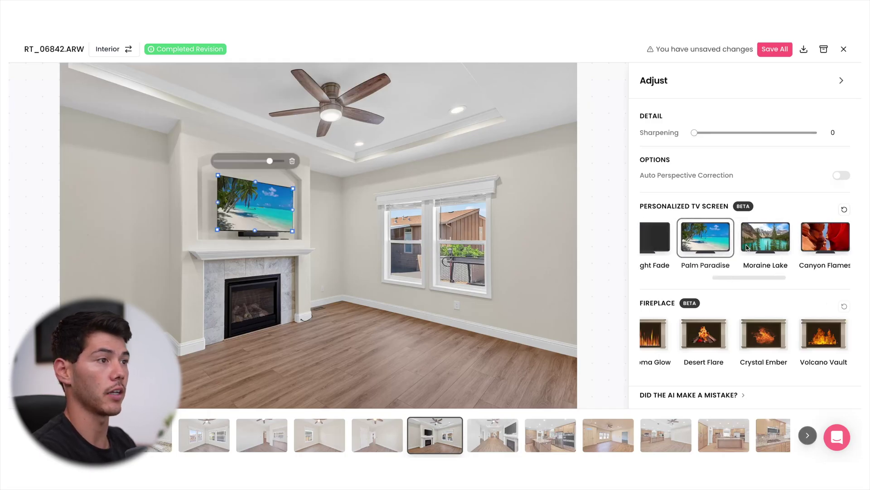
left_click(761, 248)
left_click(762, 248)
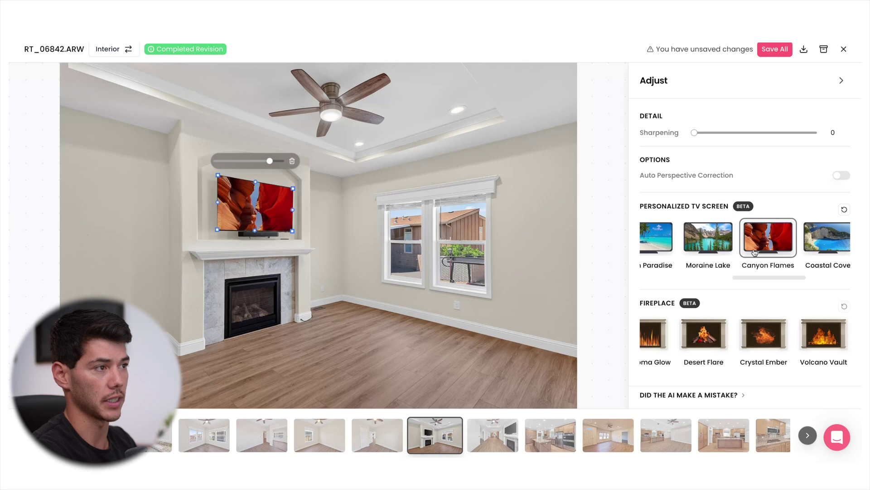
Add Panorama Glow flames to the fireplace and select the flame overlay.
scroll(729, 313, "left", 3)
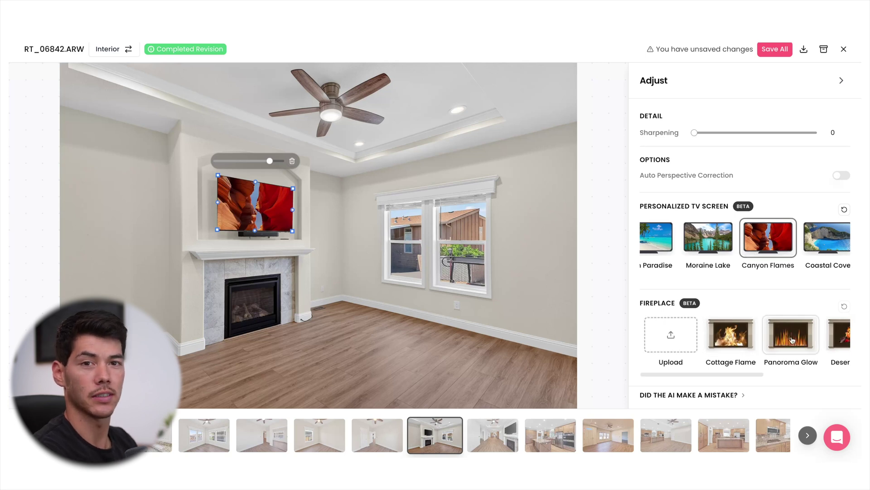
left_click(791, 340)
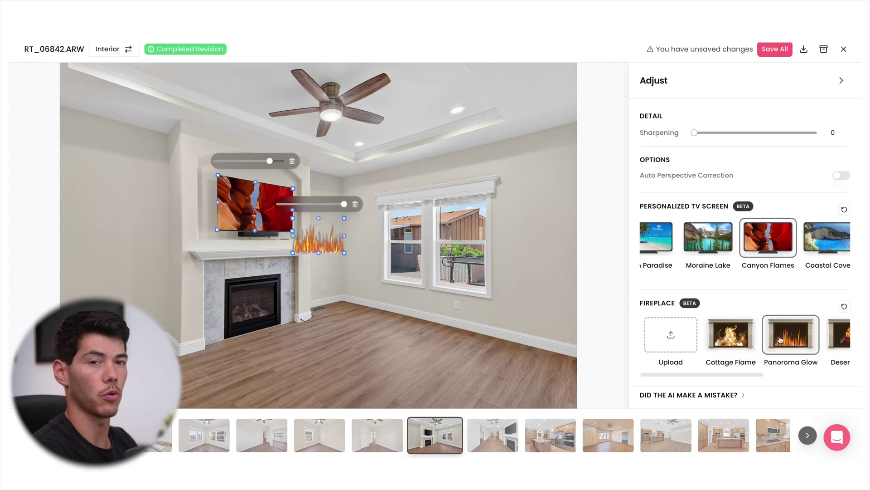
left_click(271, 314)
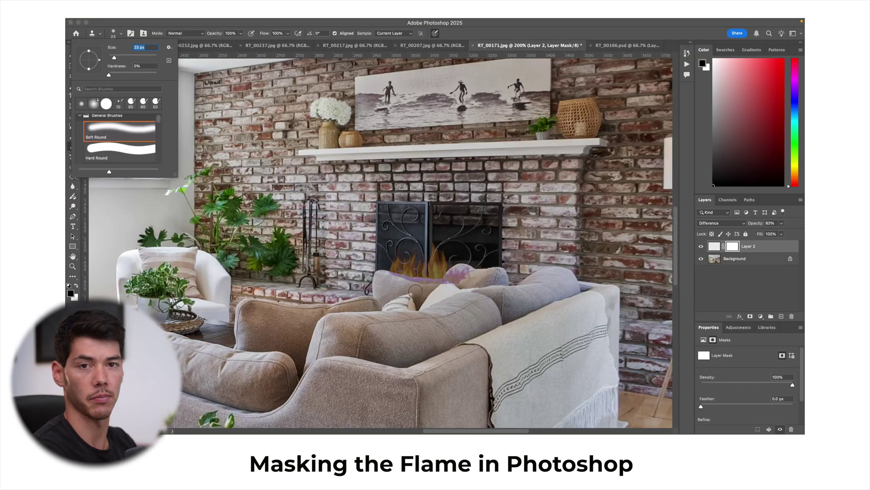
Pick the Brush and paint on the flame layer's mask to blend the fire into the fireplace.
key("Escape")
key("b")
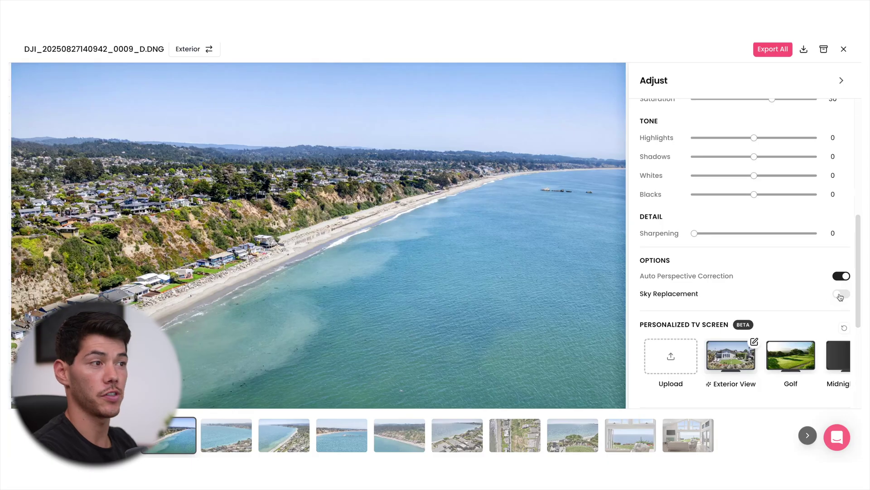
left_click(842, 294)
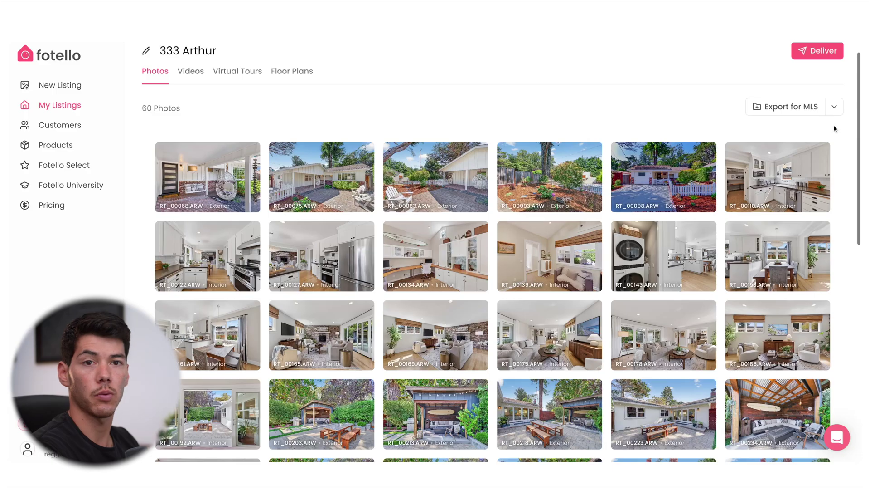
Export the 333 Arthur photos for print and start delivering them to the client.
scroll(835, 136, "up", 1)
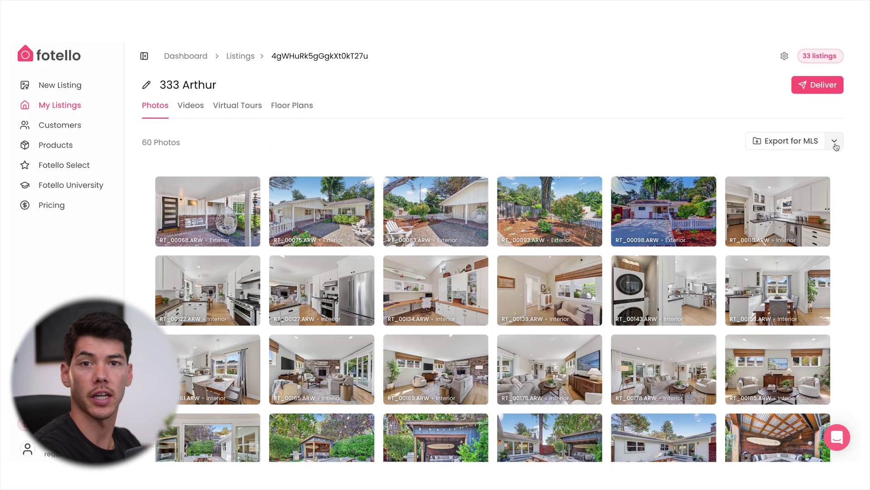
left_click(836, 145)
left_click(818, 162)
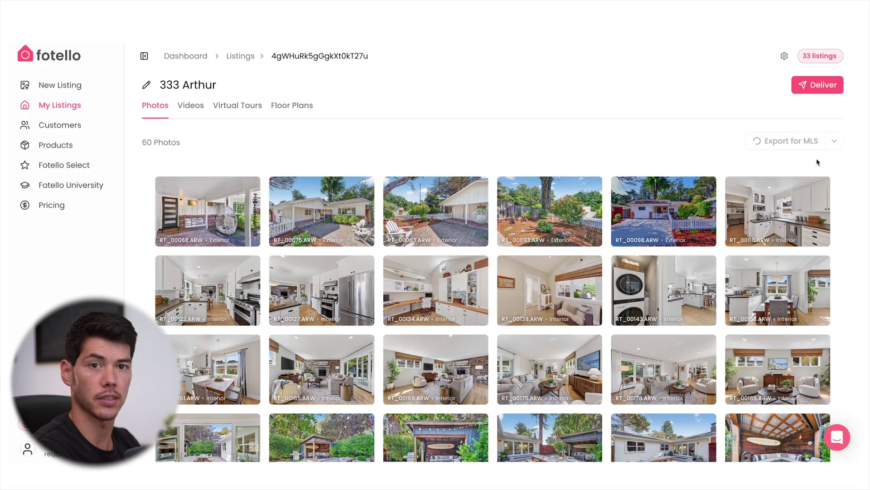
left_click(817, 86)
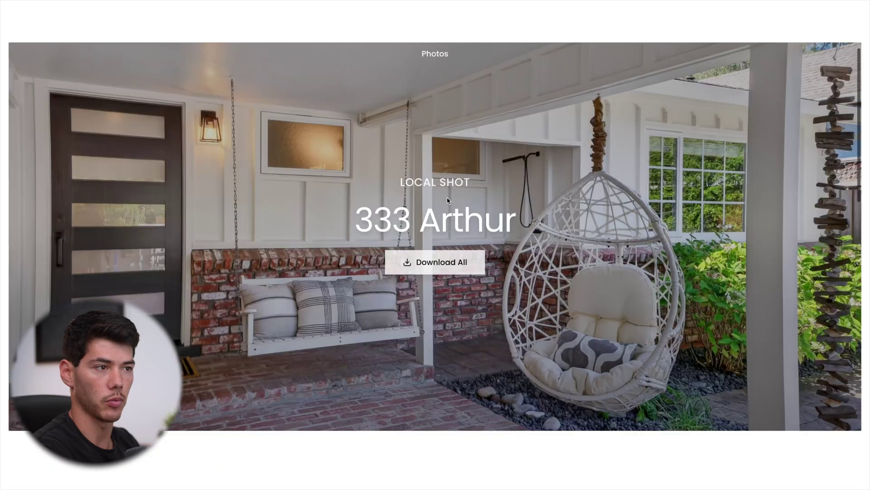
Create a 'Listing Package' product priced at 2000 under Products.
scroll(447, 201, "down", 10)
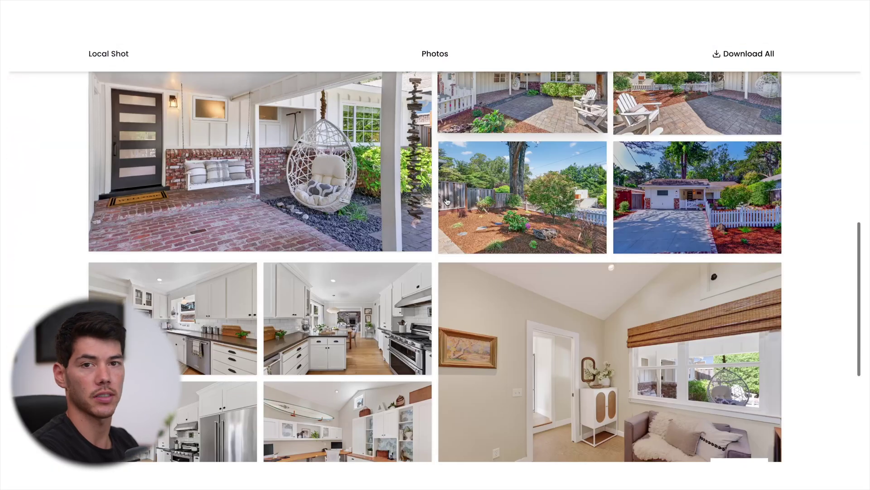
scroll(447, 201, "down", 5)
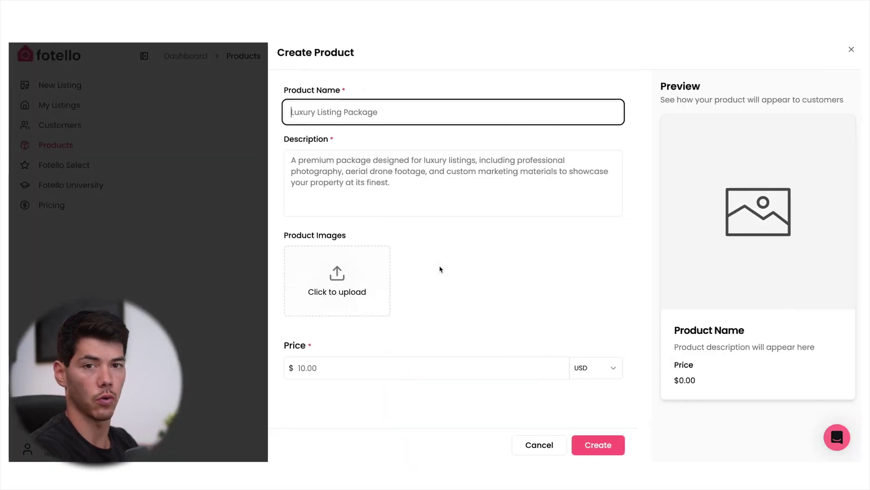
type("Listing Packa")
type("ge")
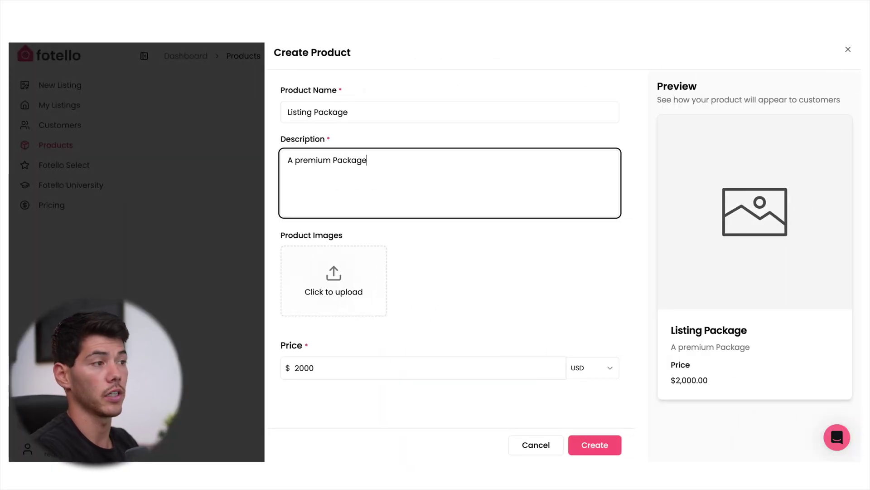
left_click(595, 444)
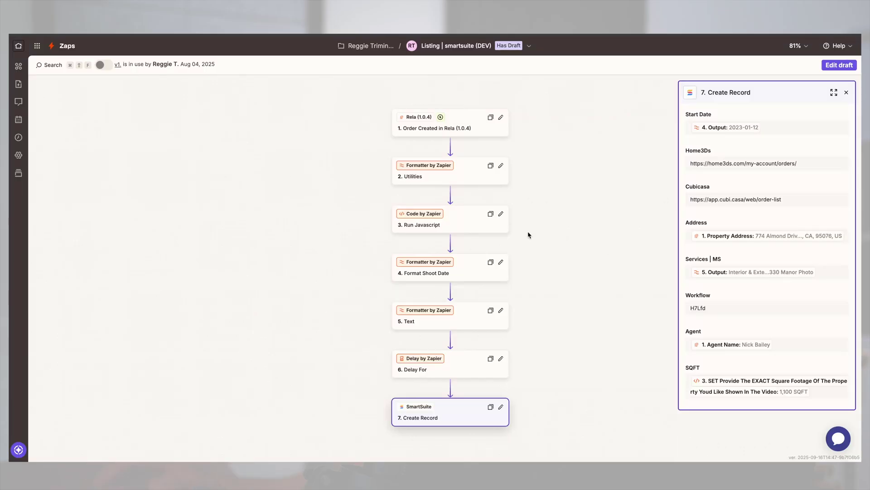
scroll(528, 234, "down", 1)
scroll(745, 253, "down", 2)
scroll(745, 253, "down", 3)
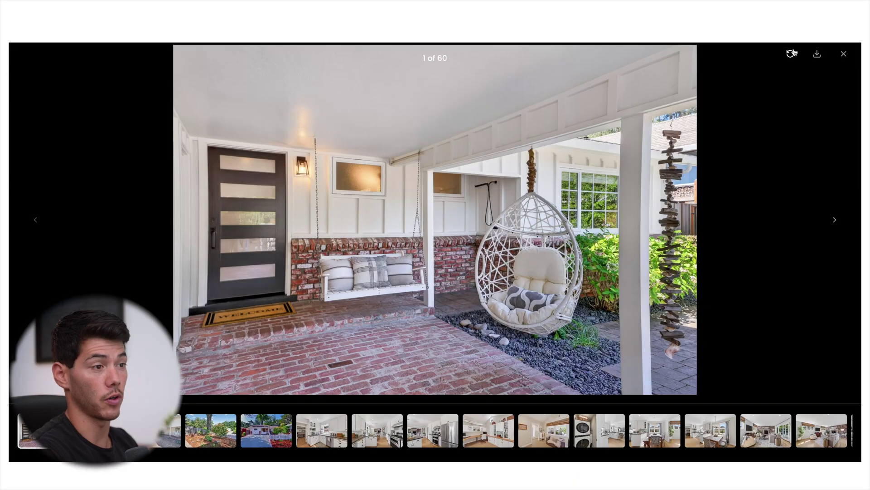
Submit a change request on the first gallery photo with the comment 'I don't like it!!'.
left_click(792, 53)
left_click(698, 136)
type("I don't like it!!")
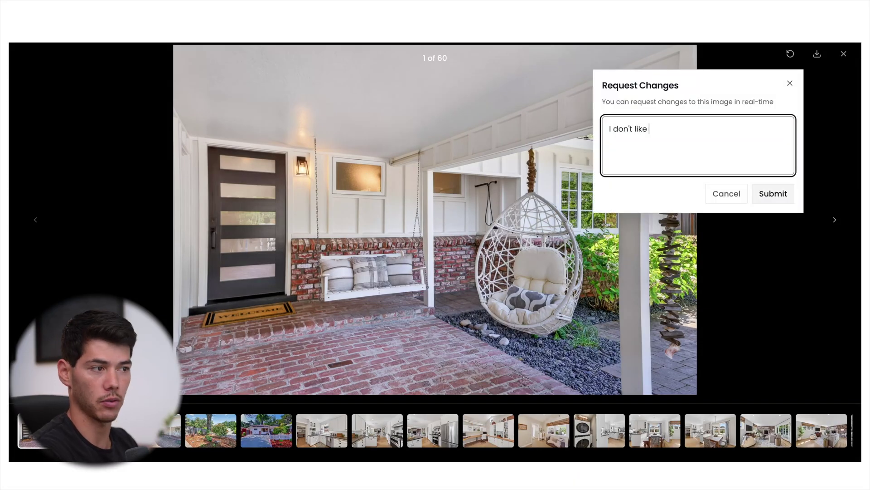
left_click(779, 196)
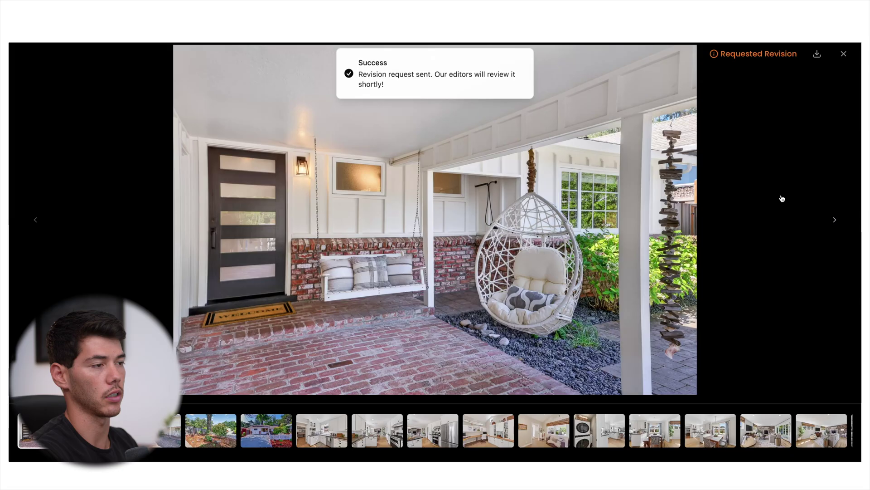